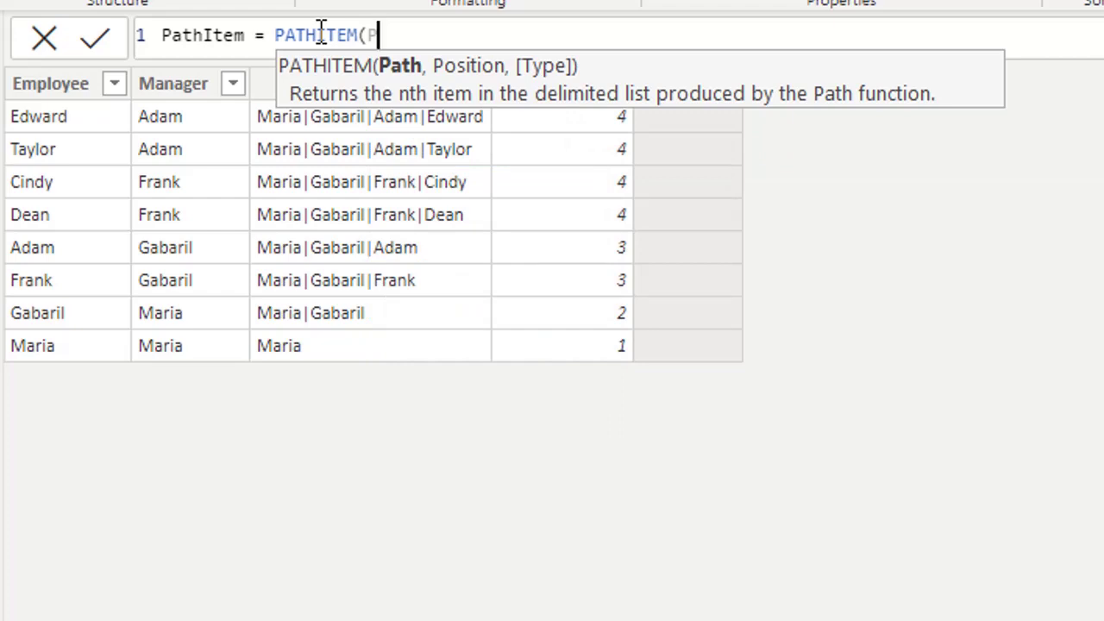
Nest the path function inside PATHITEM in the PathItem formula, with Employee[Employee] as its first argument
text(AH)
text((E)
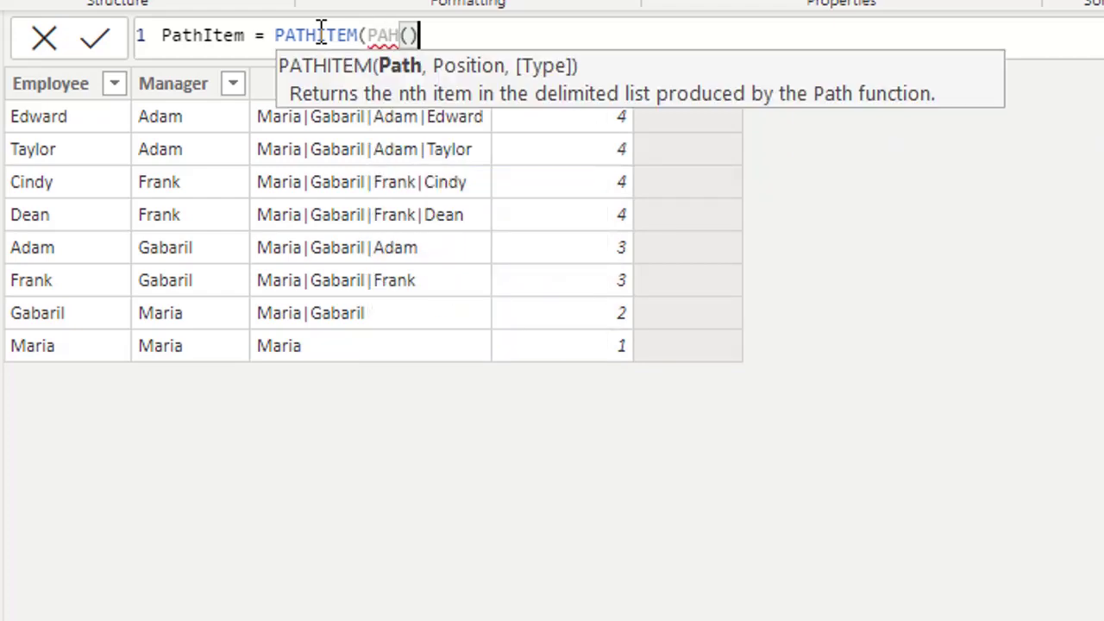
key(Down)
key(Down)
key(Down)
key(Down)
key(Down)
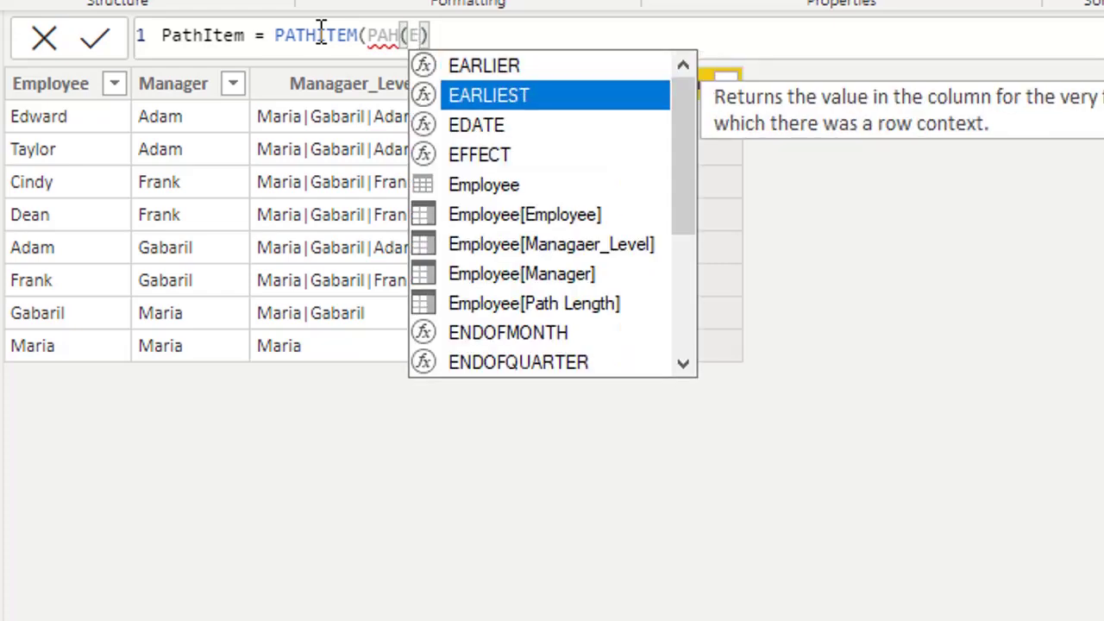
key(Tab)
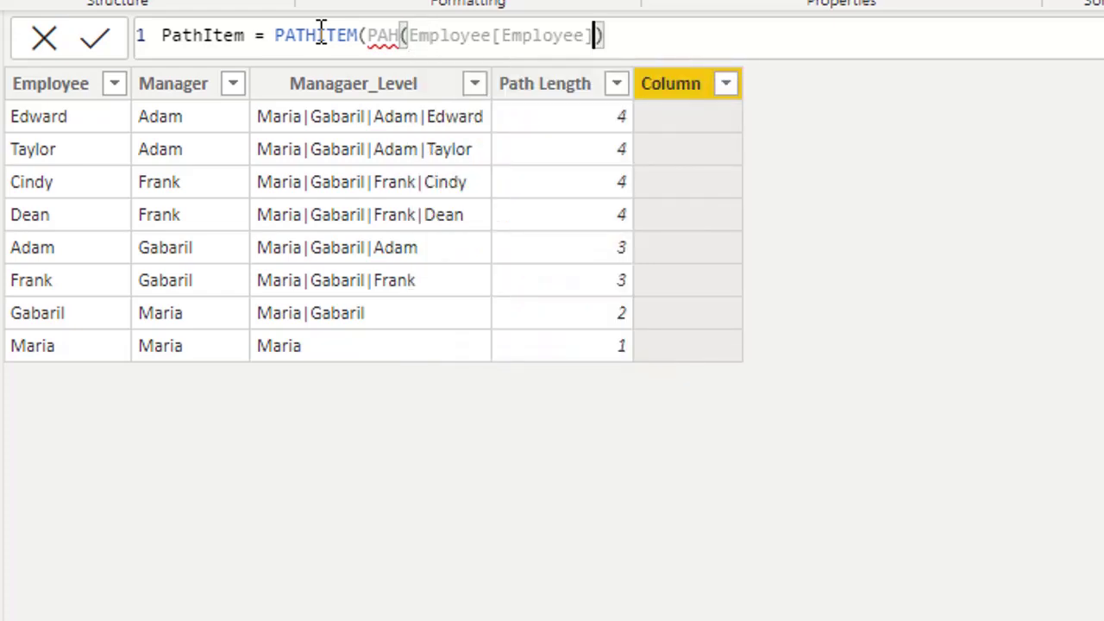
text(,)
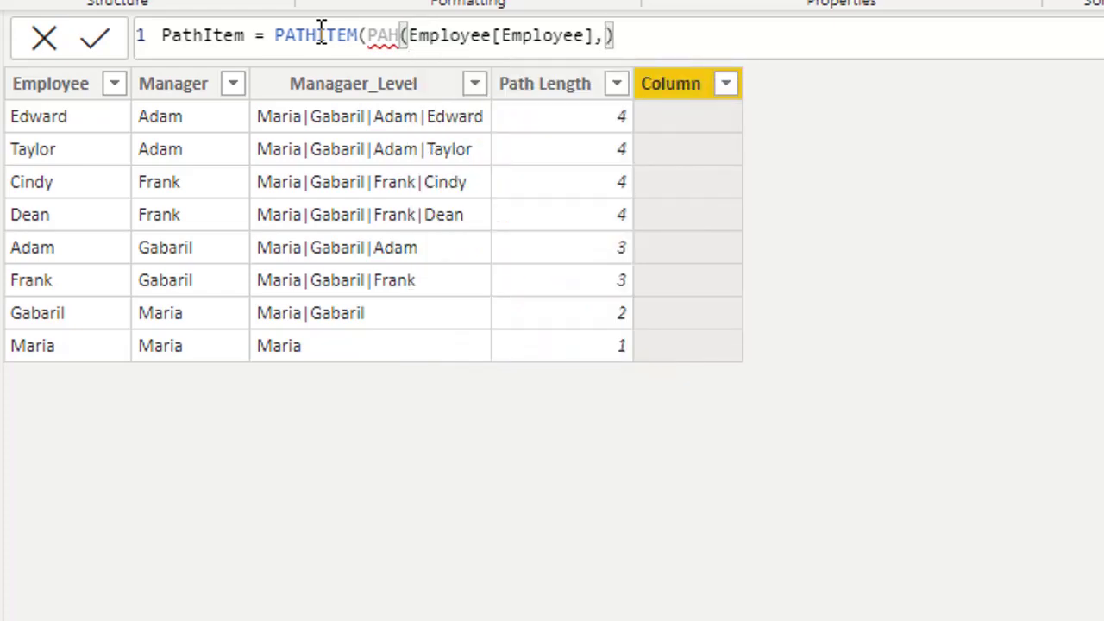
Add Employee[Manager] as the nested function's parent column and set the PATHITEM position to 2
text(E)
key(Down)
key(Down)
key(Down)
key(Down)
key(Down)
key(Down)
key(Down)
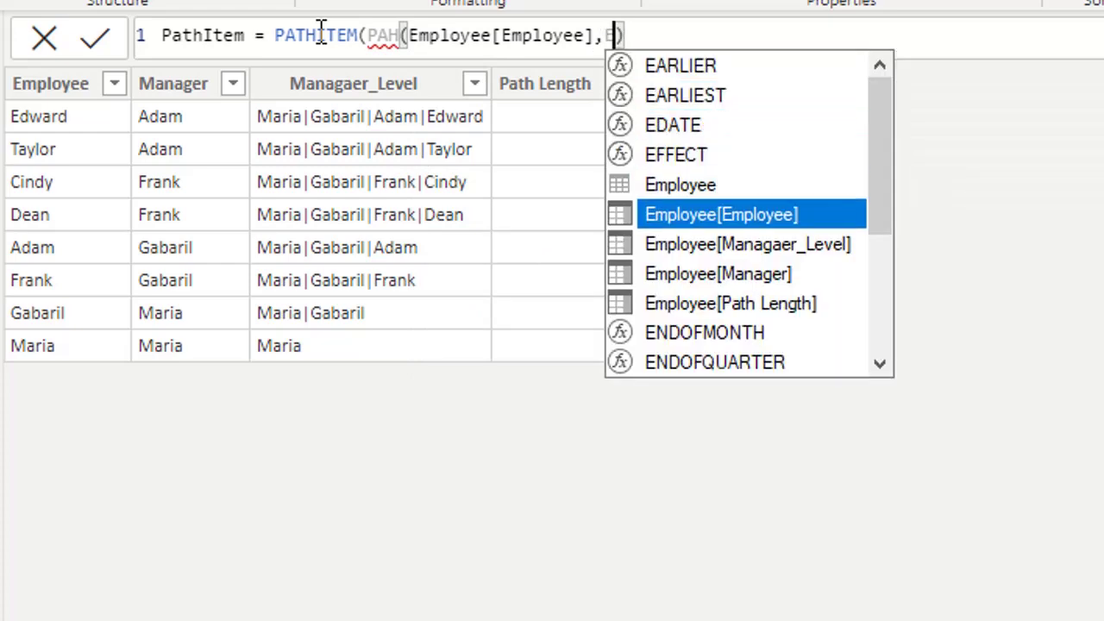
key(Tab)
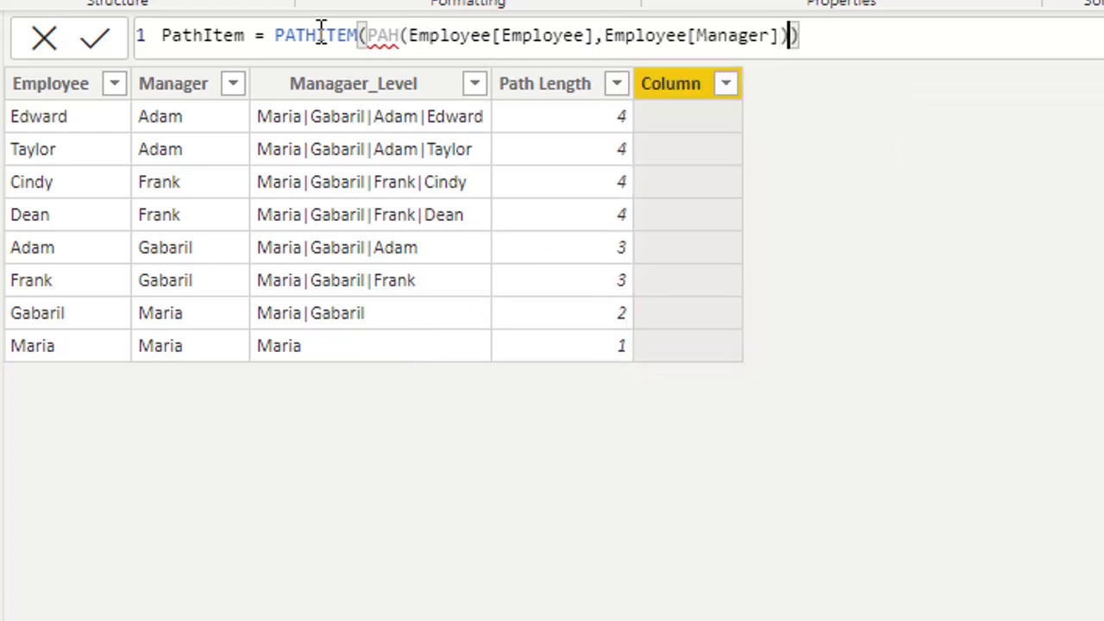
text(),)
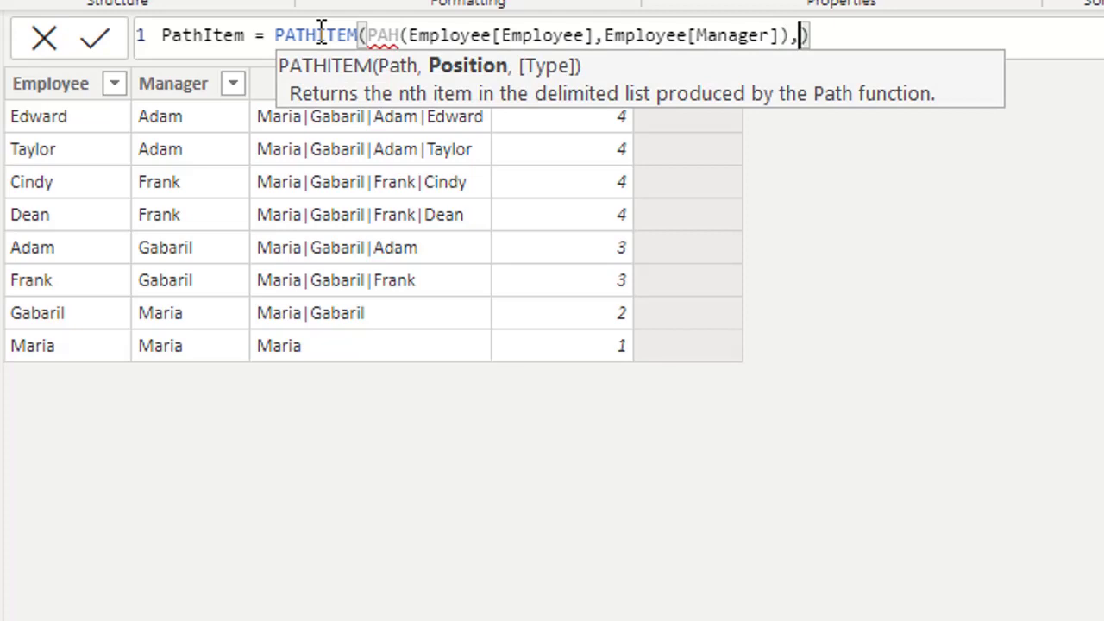
text(2)
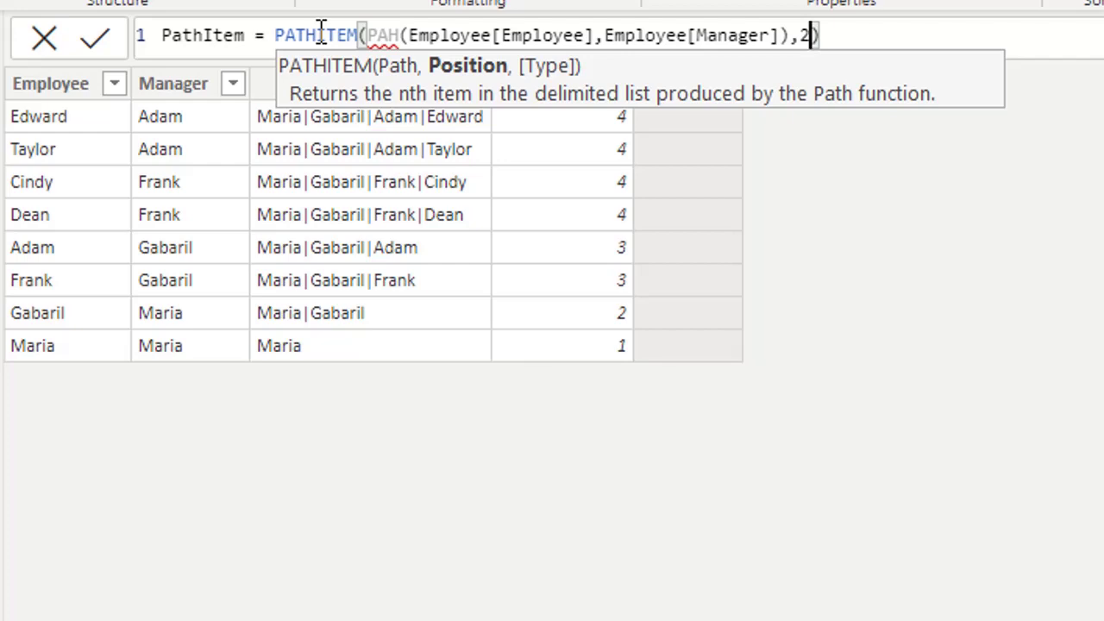
Correct the misspelled nested function name PAH to PATH and commit the PathItem formula
key(End)
key(Left)
key(Left)
key(Left)
key(Left)
key(Left)
key(Left)
key(Left)
key(Left)
key(Left)
key(Left)
key(Left)
key(Left)
key(Left)
key(Left)
key(Left)
key(Left)
key(Left)
key(Left)
key(Left)
key(Left)
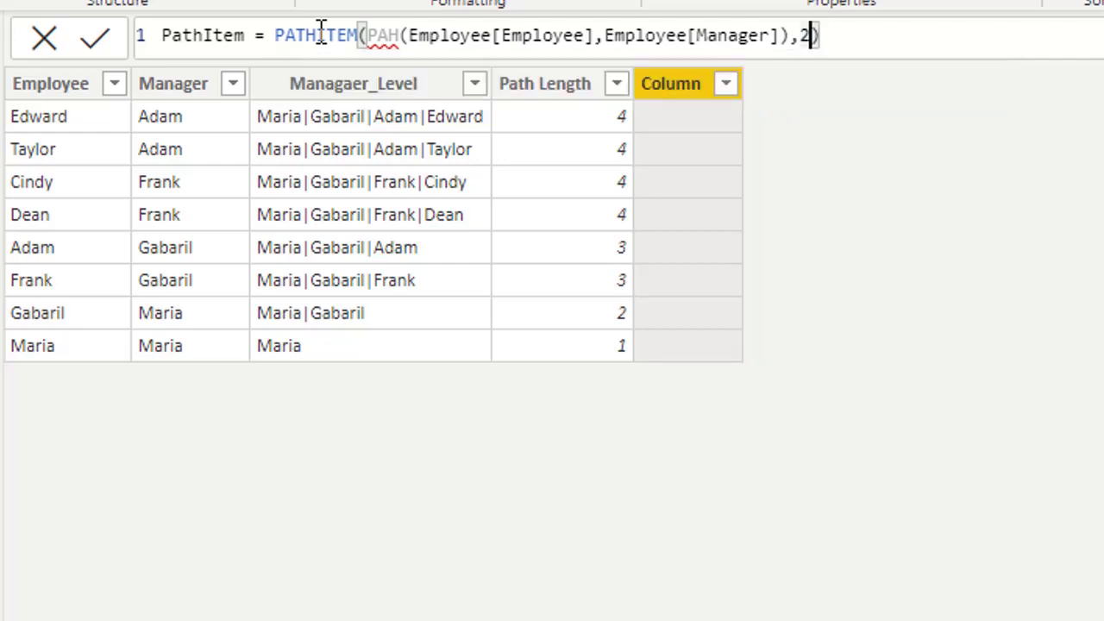
key(Left)
key(Left)
key(Left)
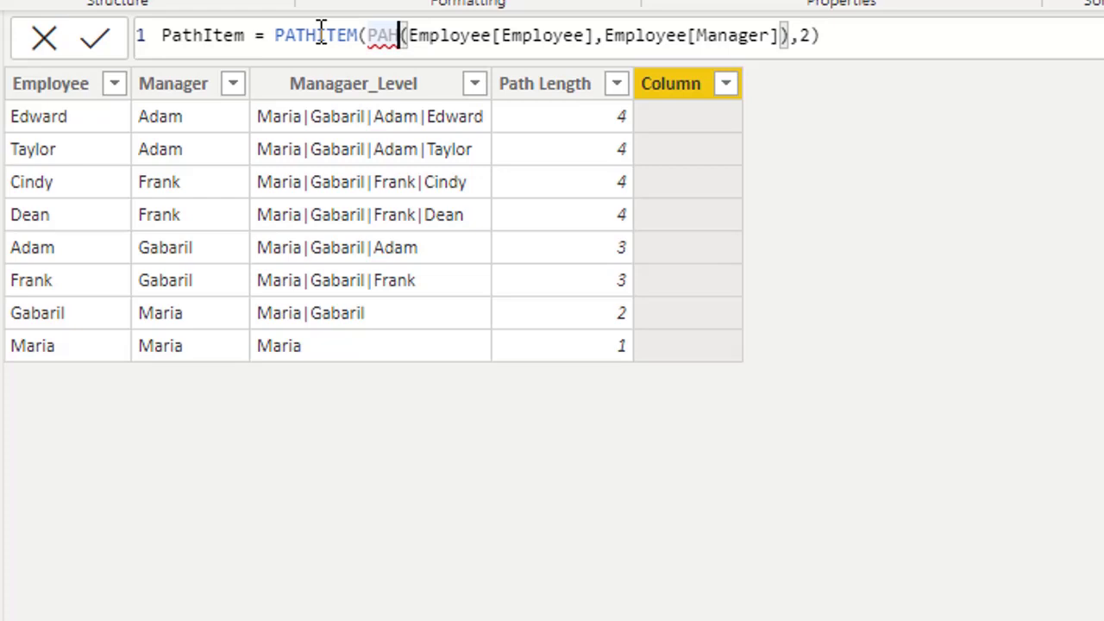
key(Left)
text(T)
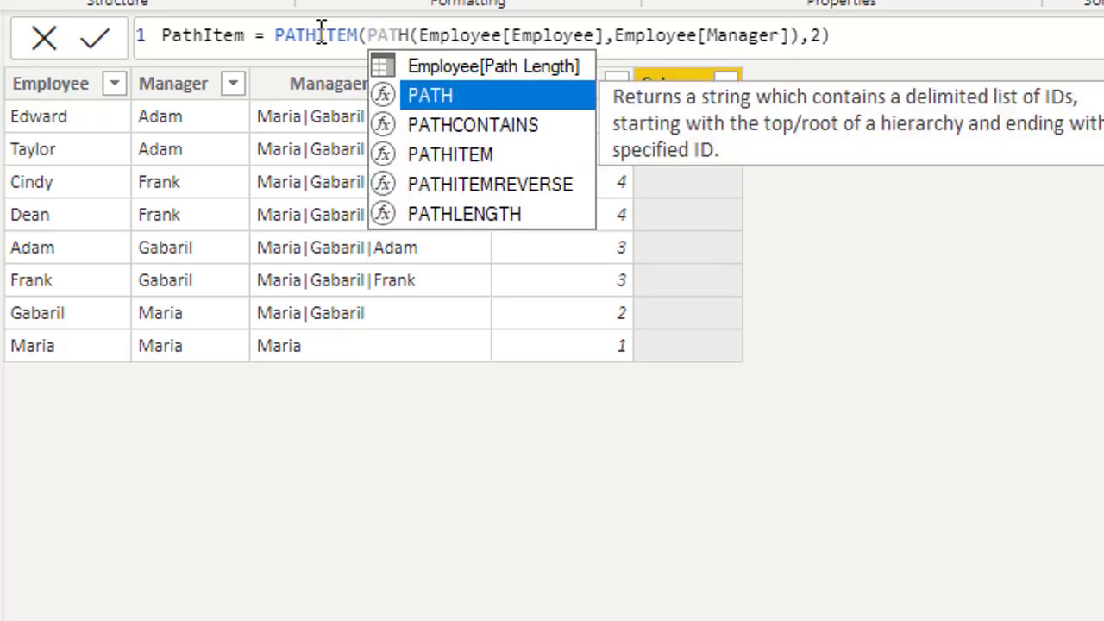
key(Right)
key(Right)
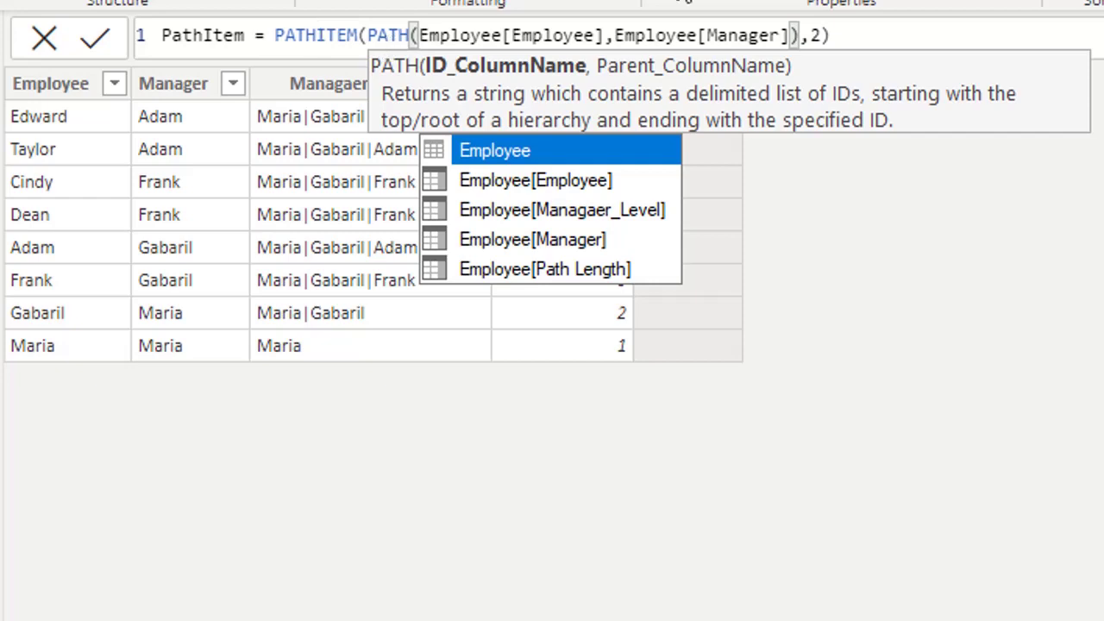
click(873, 43)
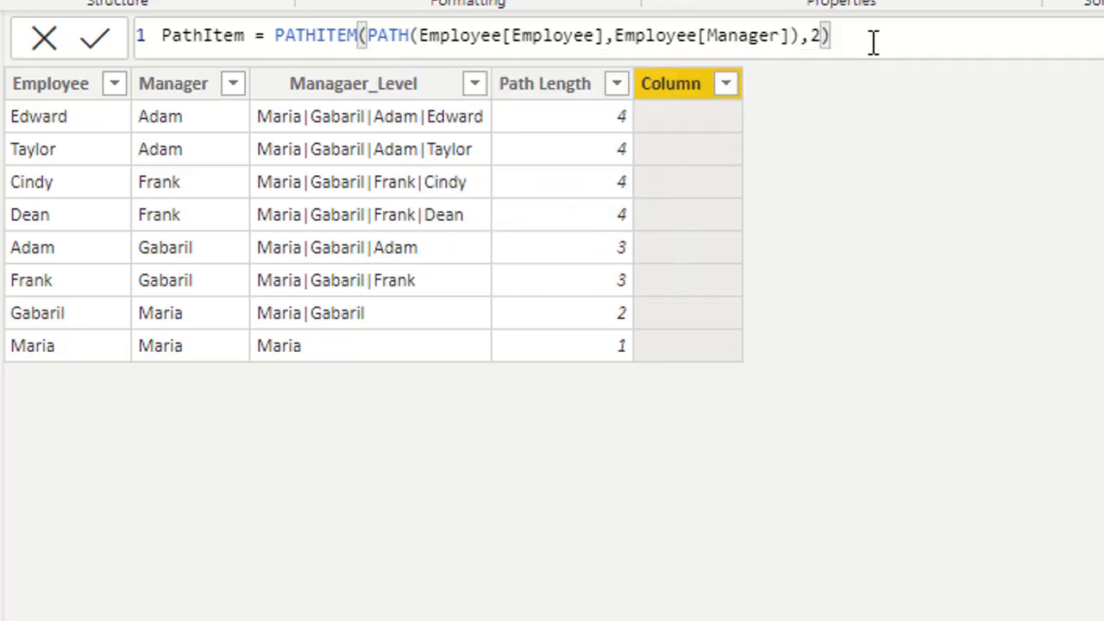
key(Return)
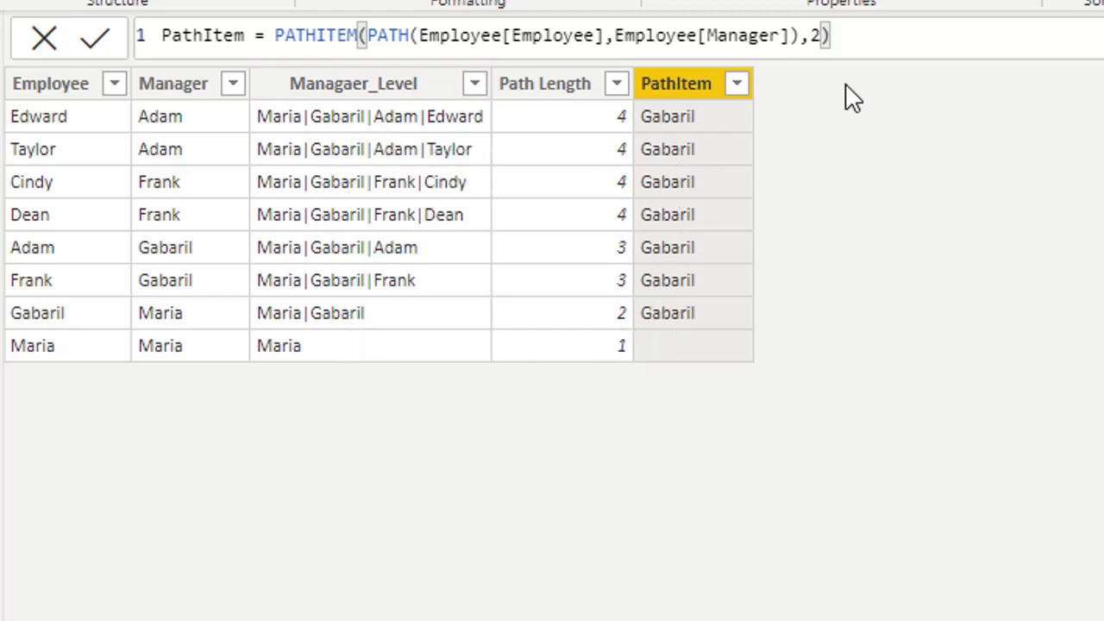
Set the position argument of the PathItem formula to 3 and commit the formula
click(812, 35)
key(BackSpace)
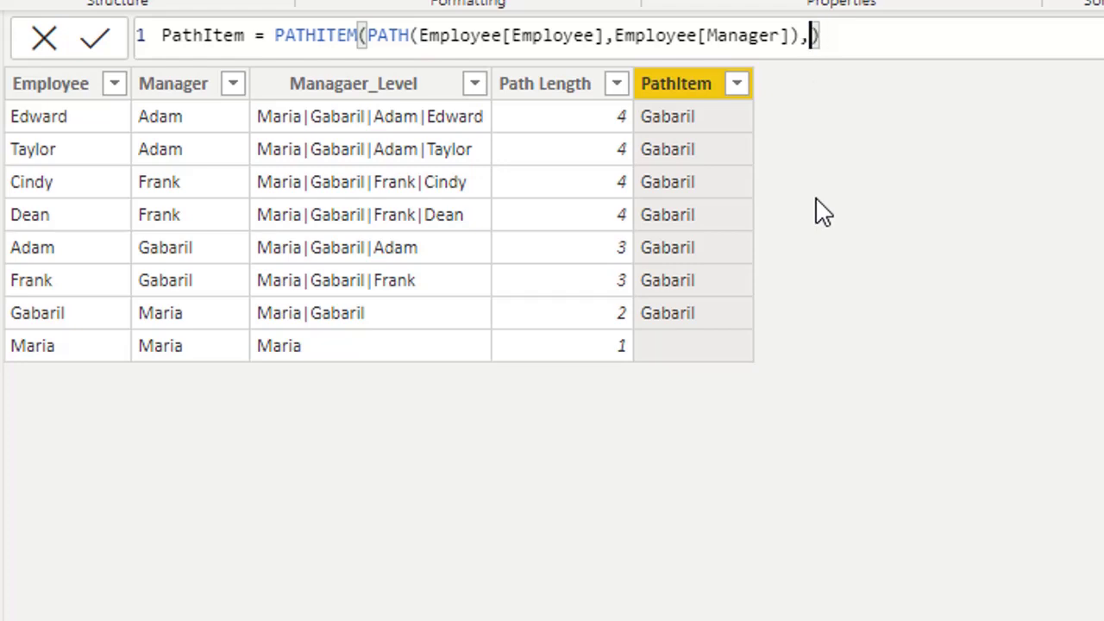
text(3)
key(Return)
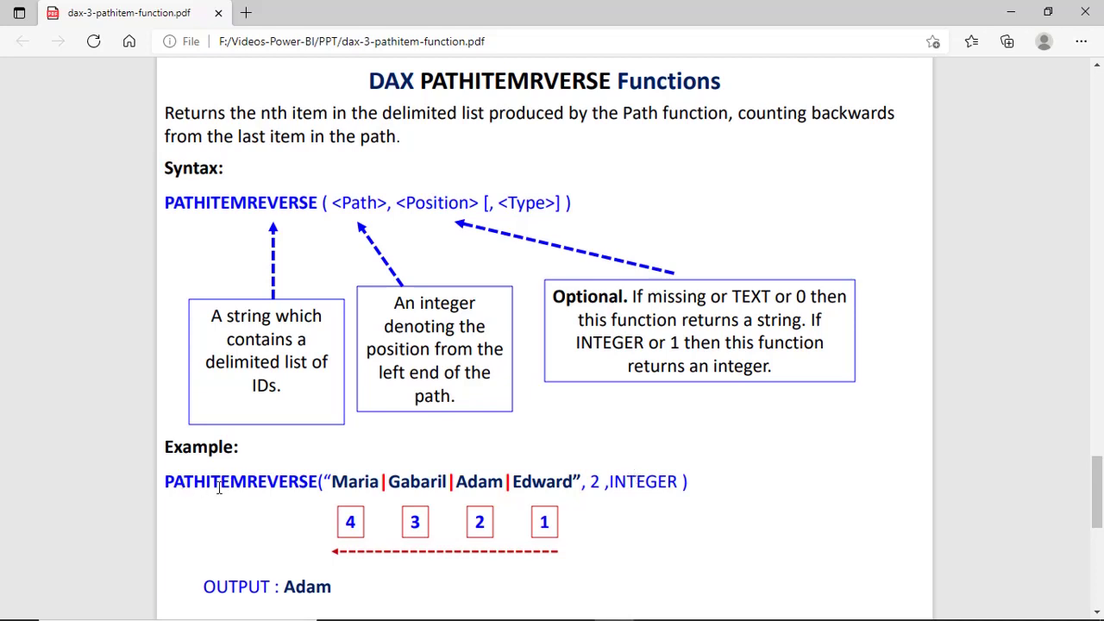
Highlight the function name and position argument in the PDF's PATHITEMREVERSE example, and switch back to Power BI Desktop
drag(165, 482, 316, 484)
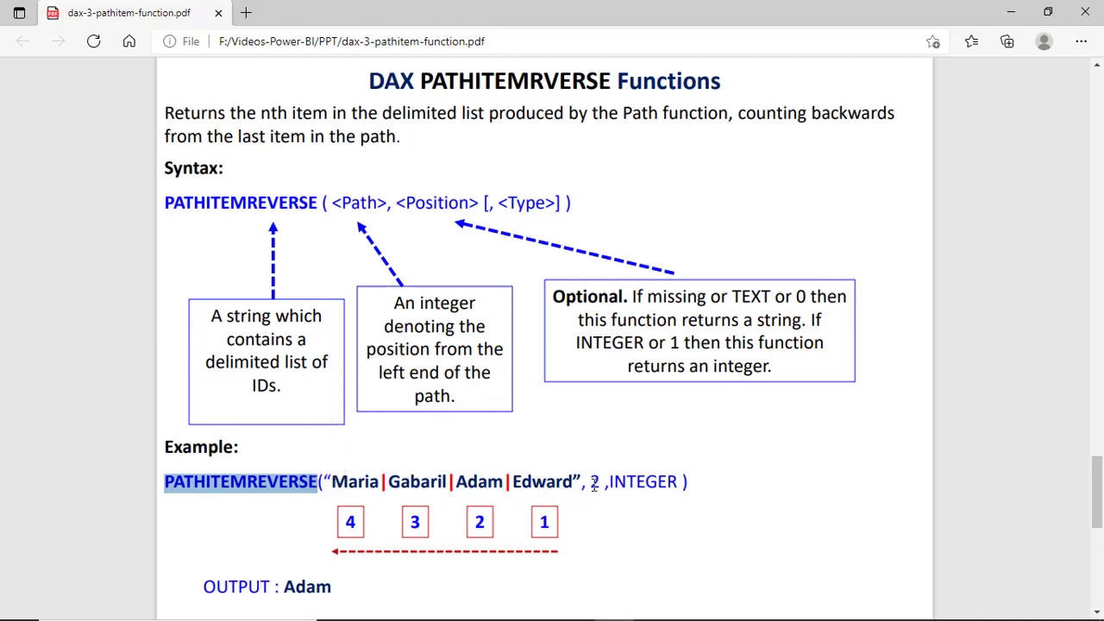
drag(592, 483, 603, 483)
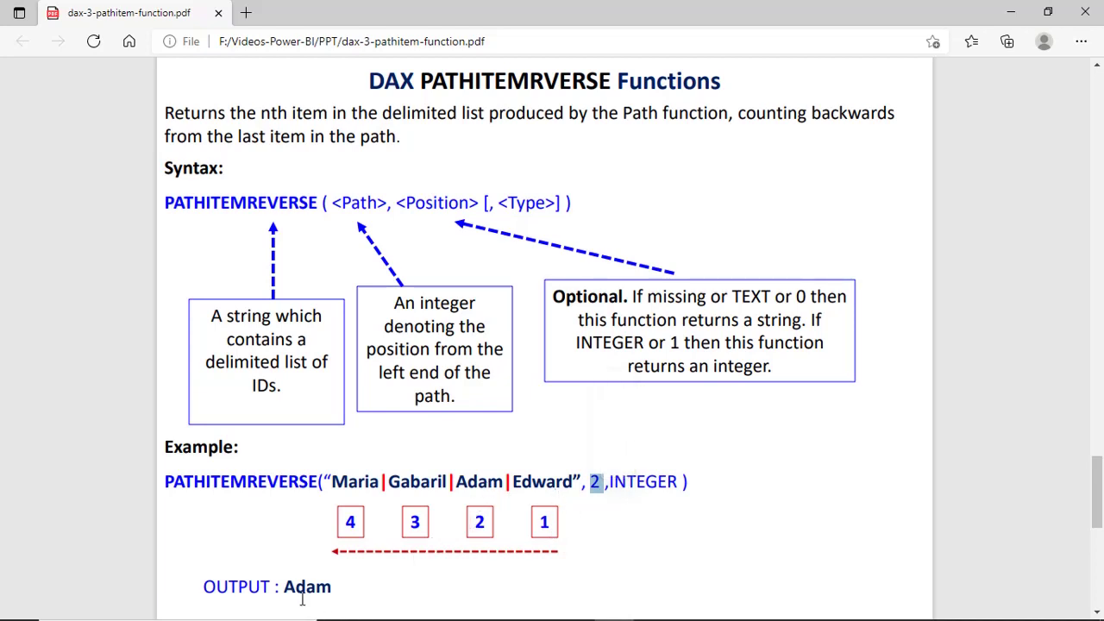
key(alt+Tab)
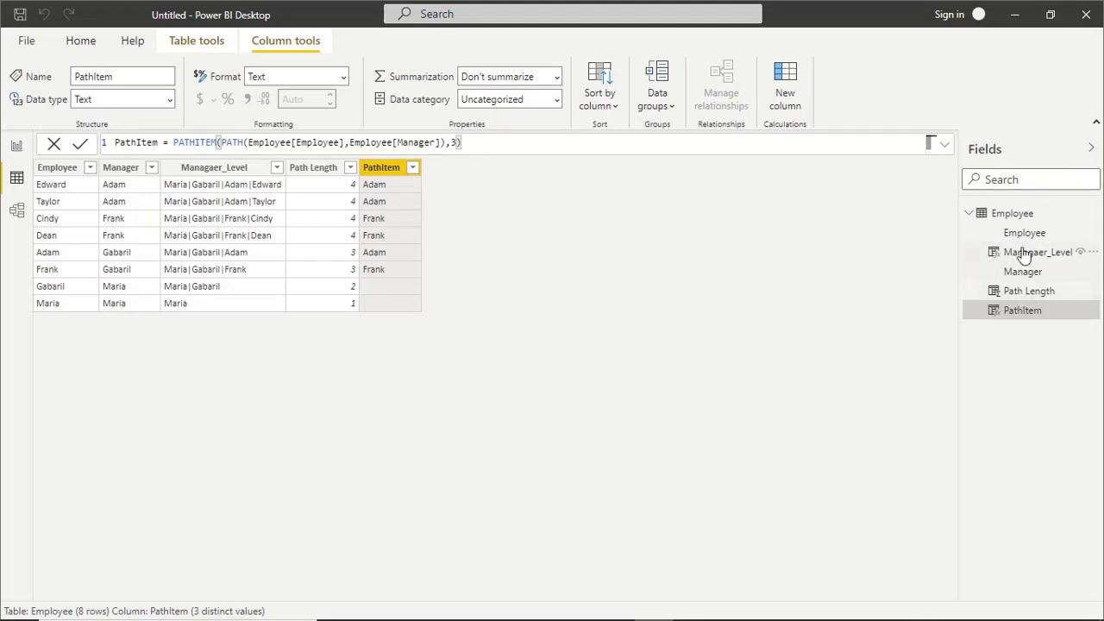
Add a new calculated column to the Employee table and name it PathItemReverse
right_click(1028, 222)
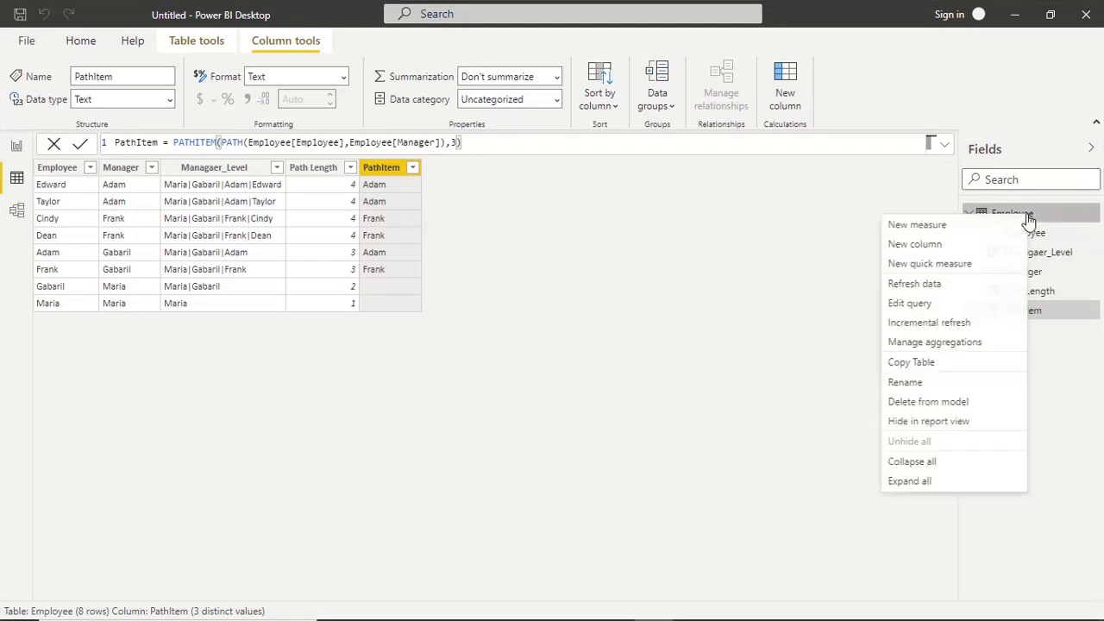
click(944, 251)
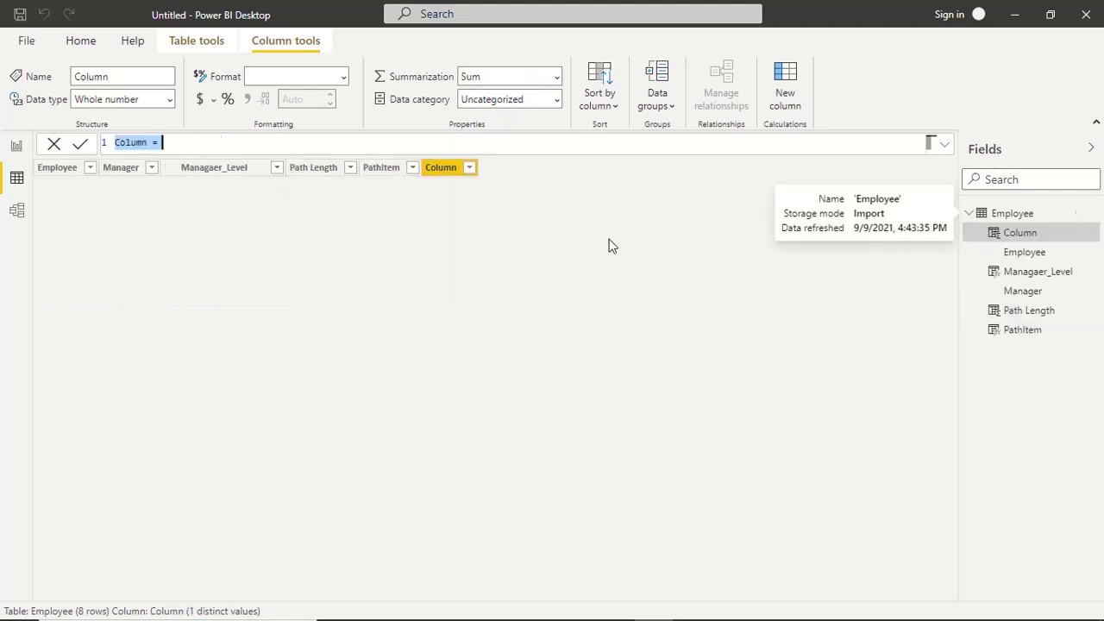
double_click(129, 143)
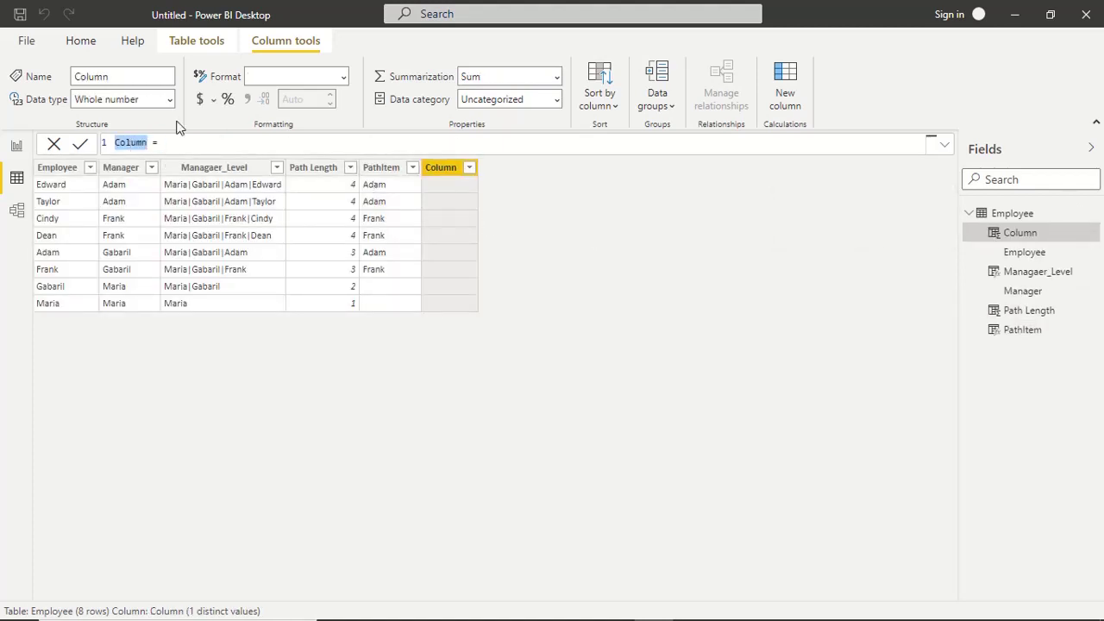
text(PathIte)
text(mRever)
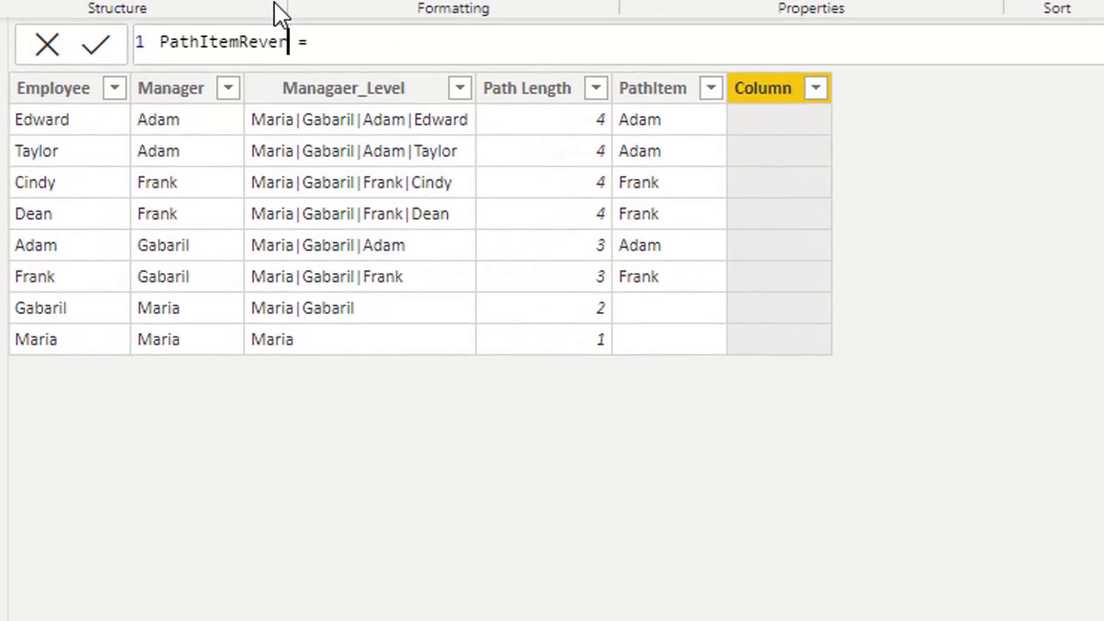
text(se)
Begin the PathItemReverse formula with the PATHITEMREVERSE function and nest an empty PATH function as its first argument
click(434, 51)
text(PATH)
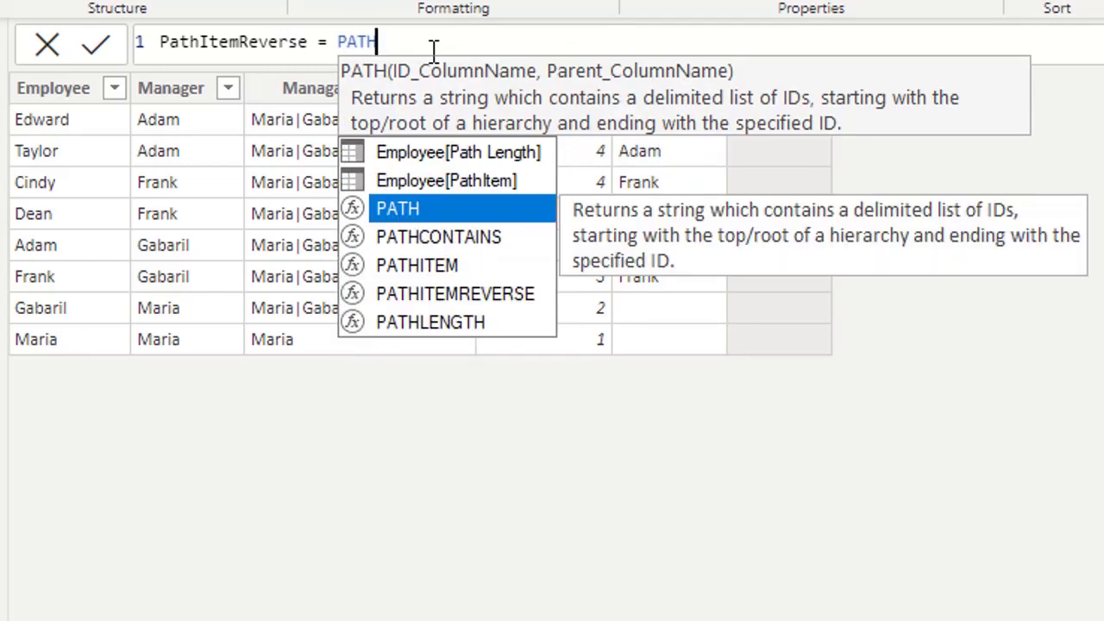
click(496, 300)
click(496, 301)
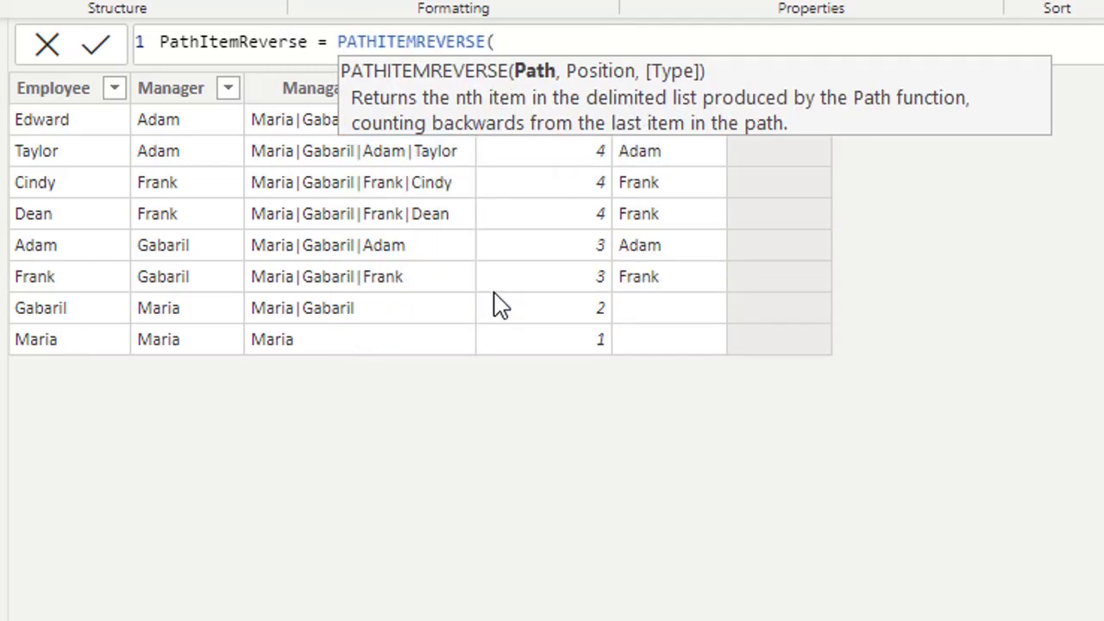
text(PATH())
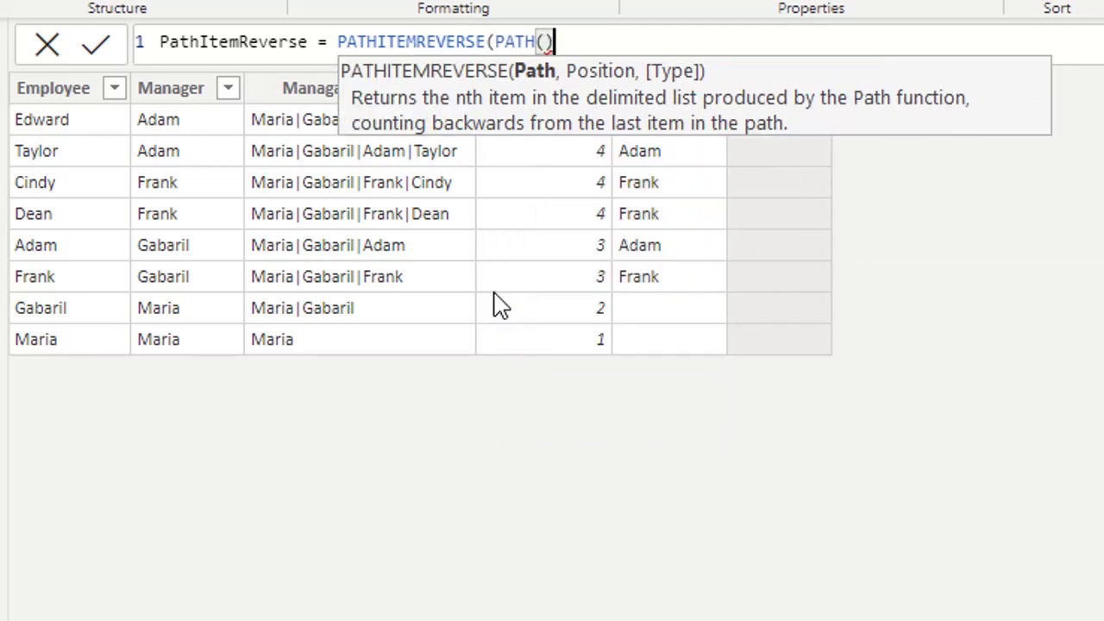
key(Left)
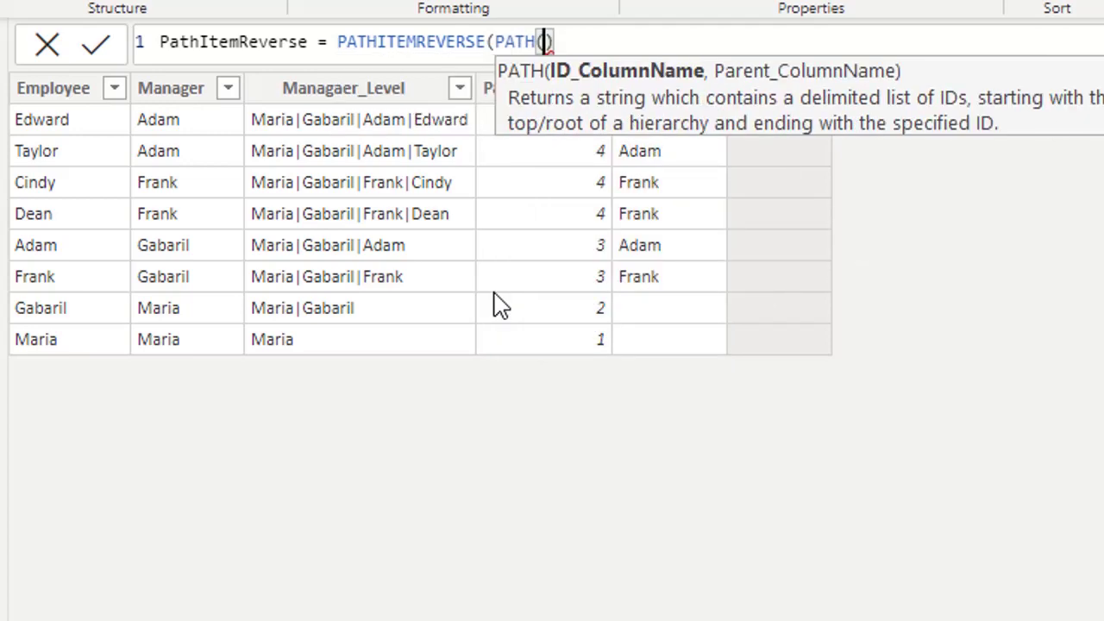
Set Employee[Employee] as the ID column of the nested PATH function
text(E)
key(Down)
key(Down)
key(Up)
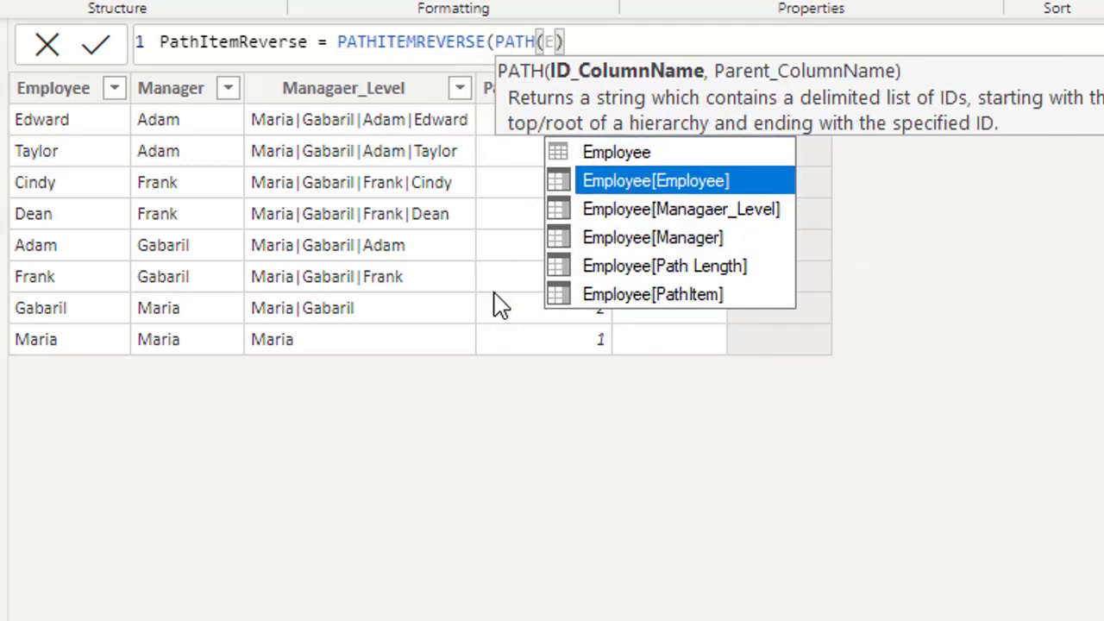
key(Tab)
text(,)
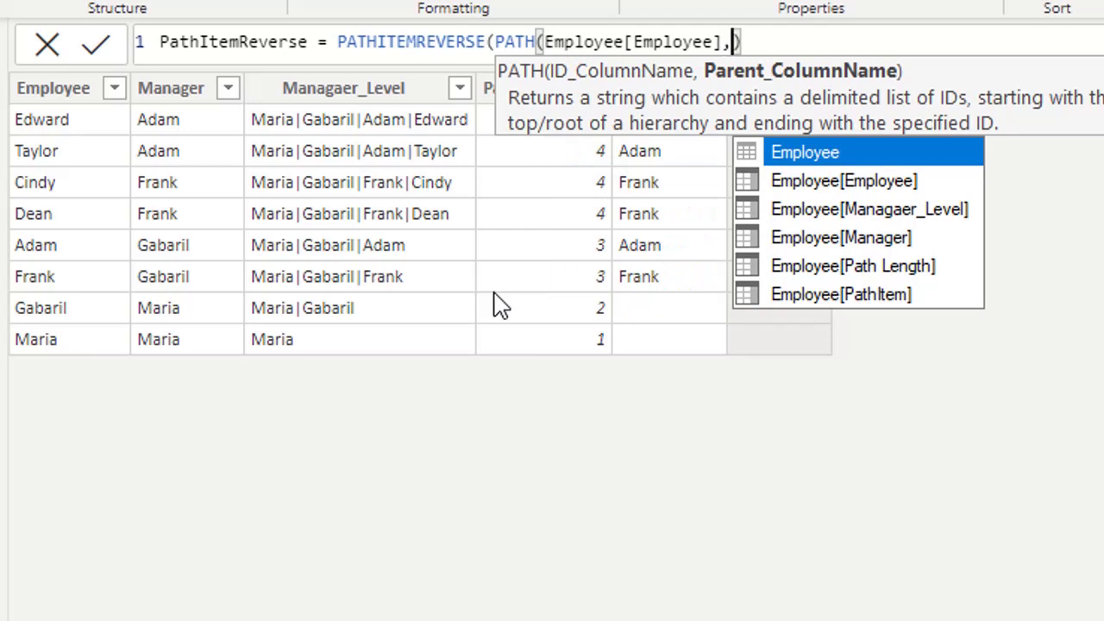
Set Employee[Manager] as PATH's parent column and 2 as the PATHITEMREVERSE position, and try to commit the formula
key(Down)
key(Down)
key(Down)
key(Down)
key(Down)
key(Up)
key(Up)
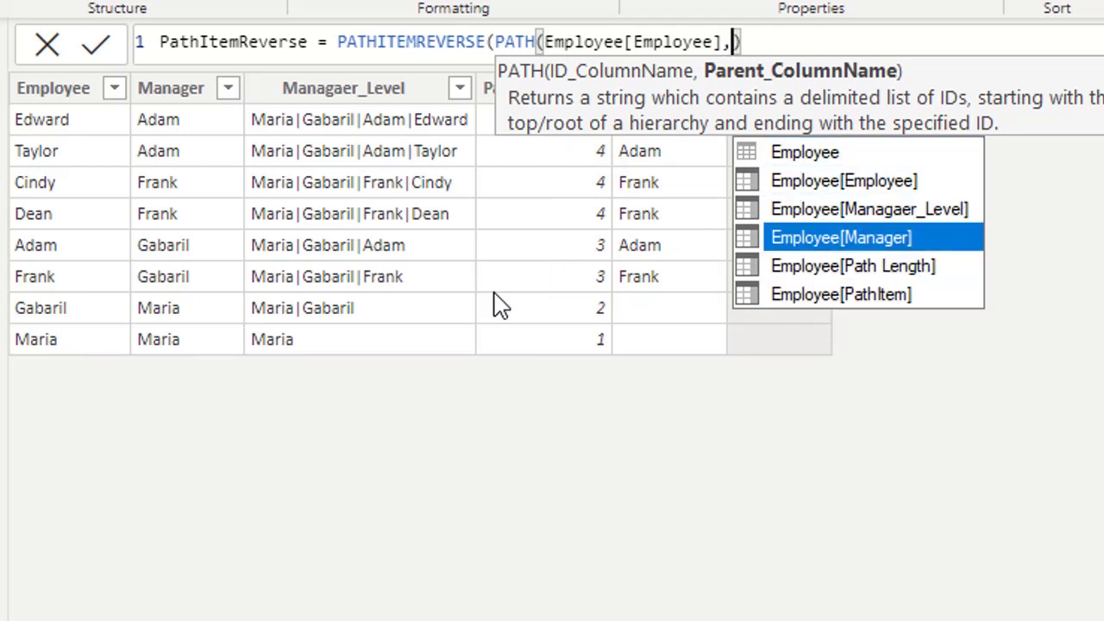
key(Tab)
text())
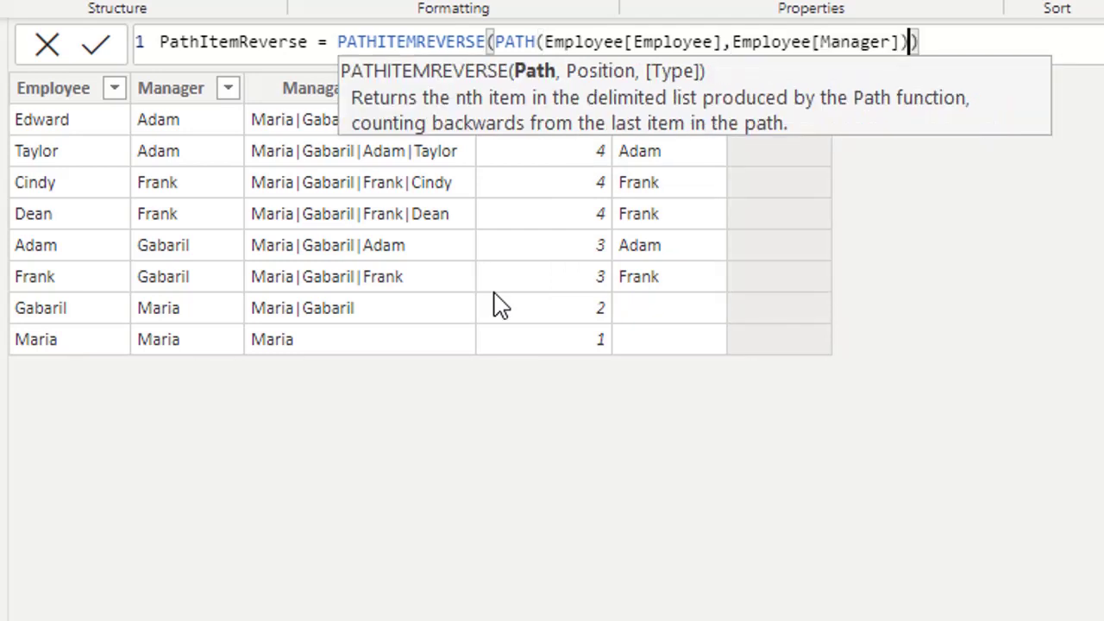
text(,2))
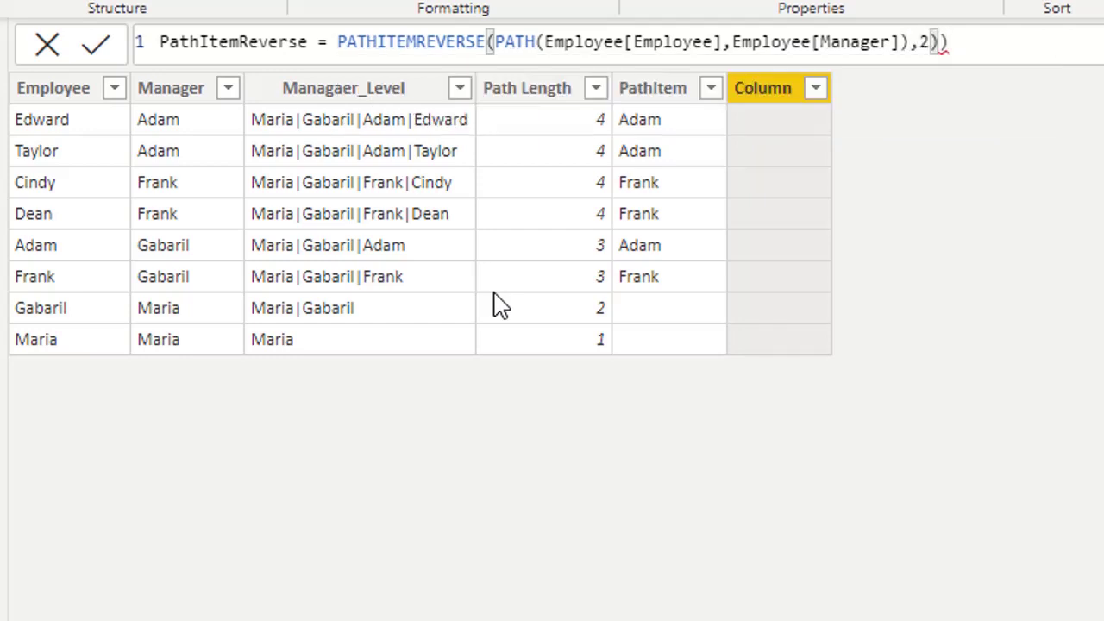
key(Return)
Remove the surplus closing parenthesis from the PathItemReverse formula, re-enter position 2, and commit the formula
key(BackSpace)
key(BackSpace)
key(BackSpace)
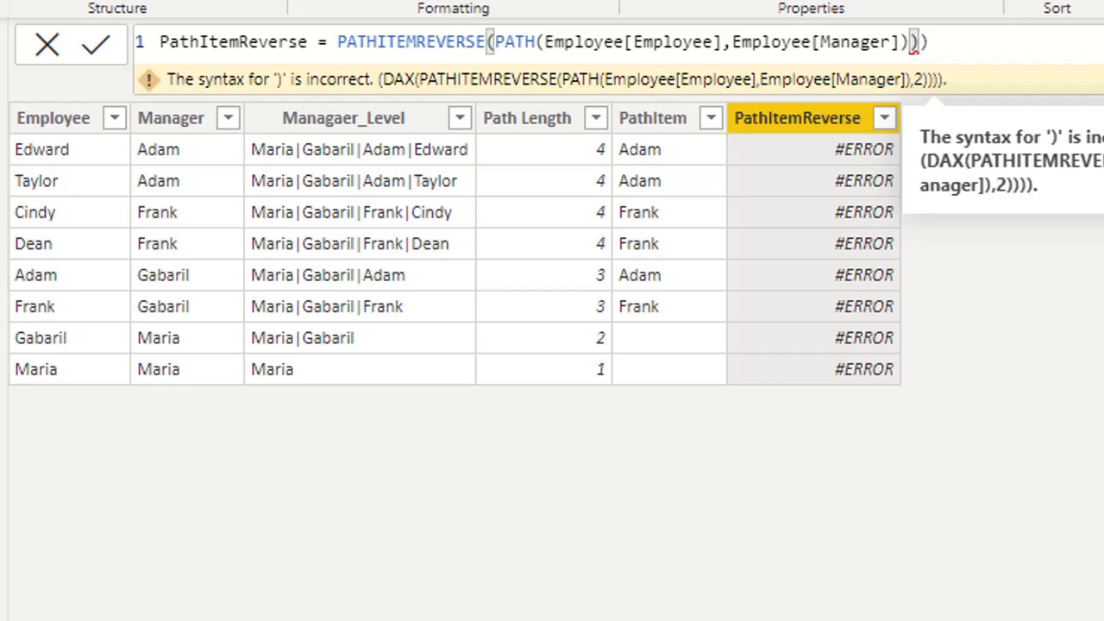
key(BackSpace)
text(,)
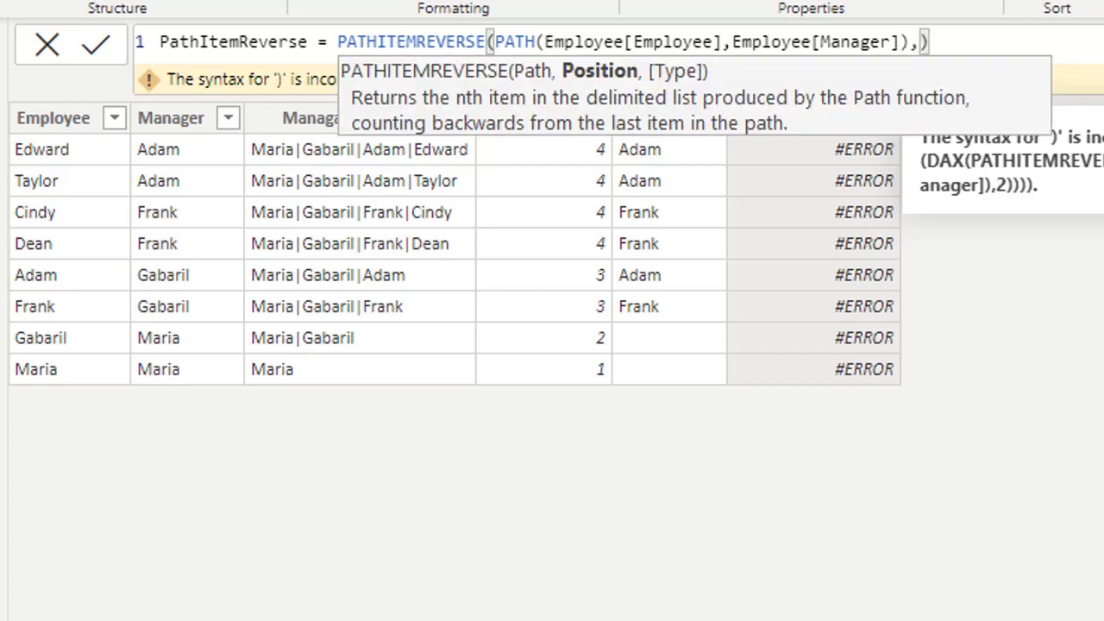
text(2)
key(Return)
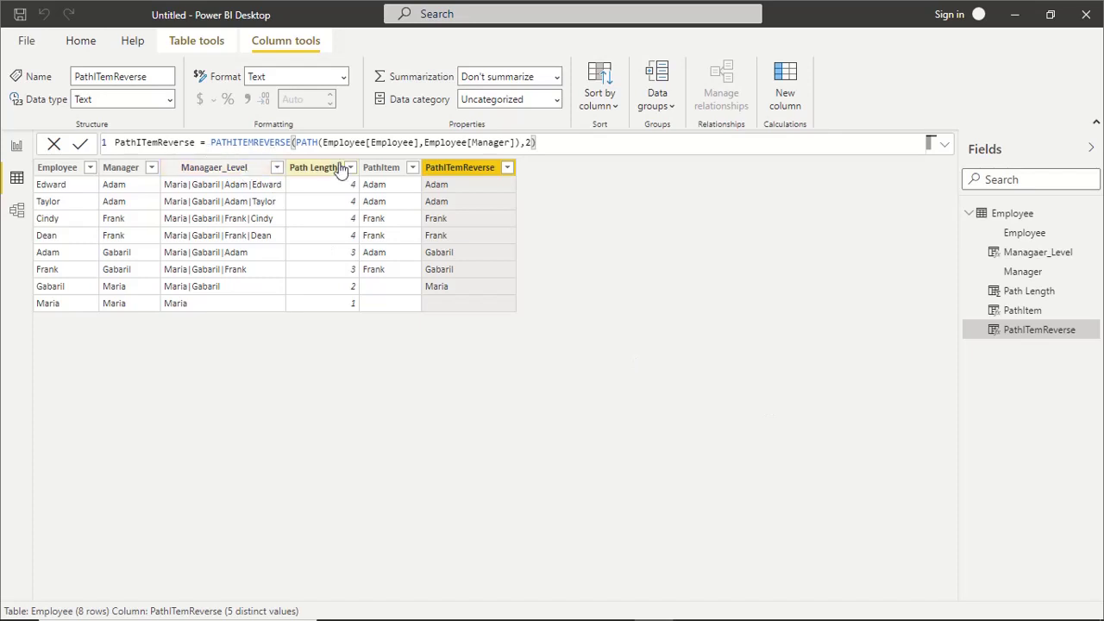
Add a new calculated column to the Employee table and name it PATHCONTAINS
right_click(1016, 220)
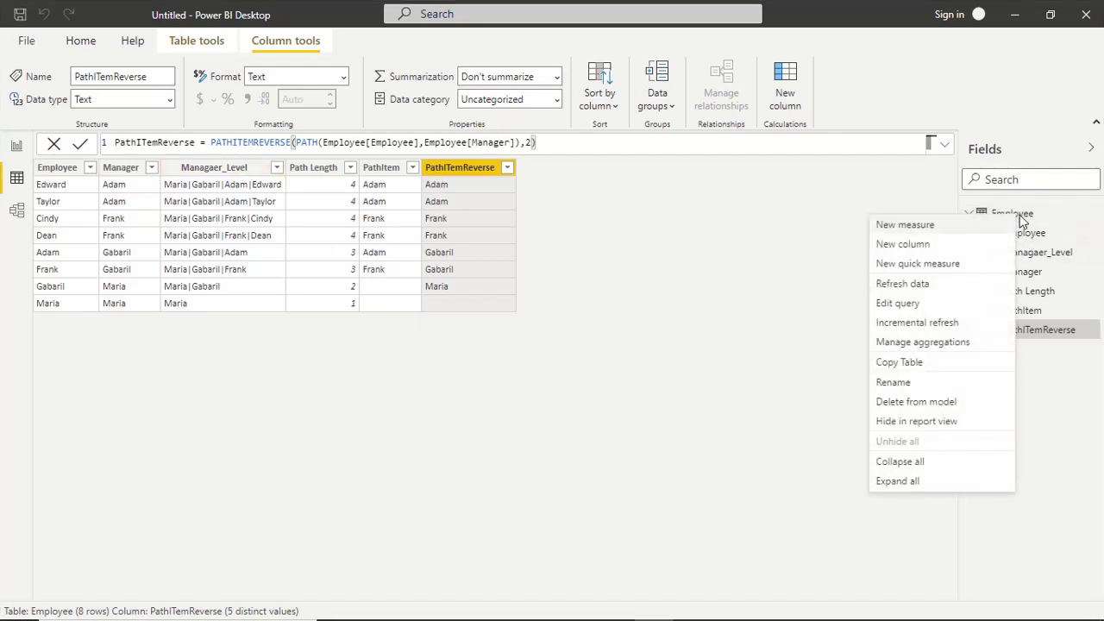
click(915, 244)
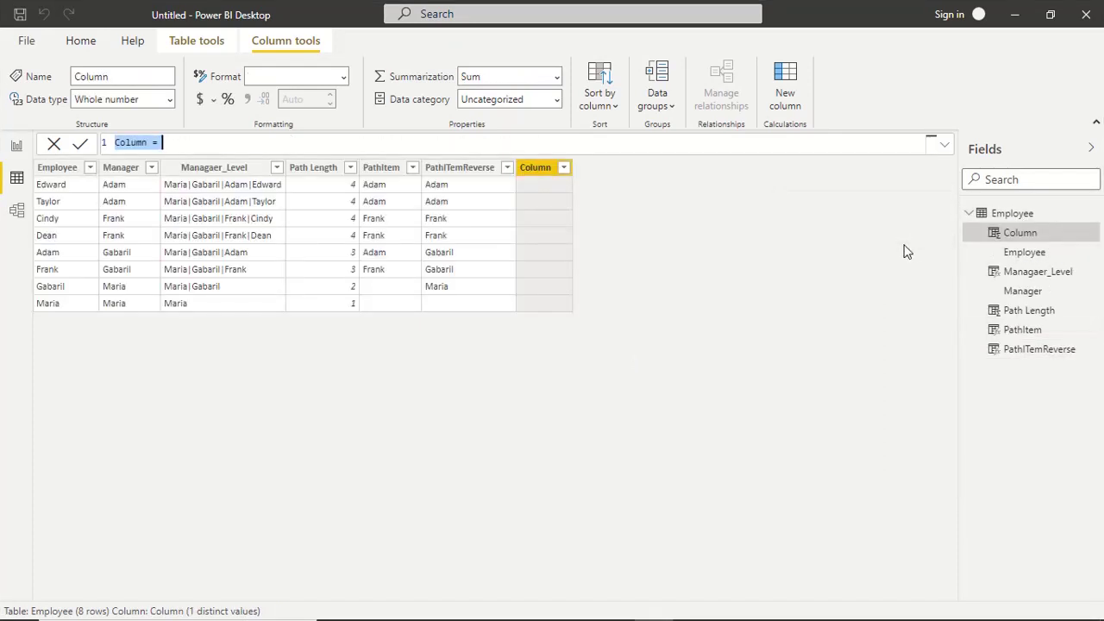
double_click(134, 143)
text(PATHCON)
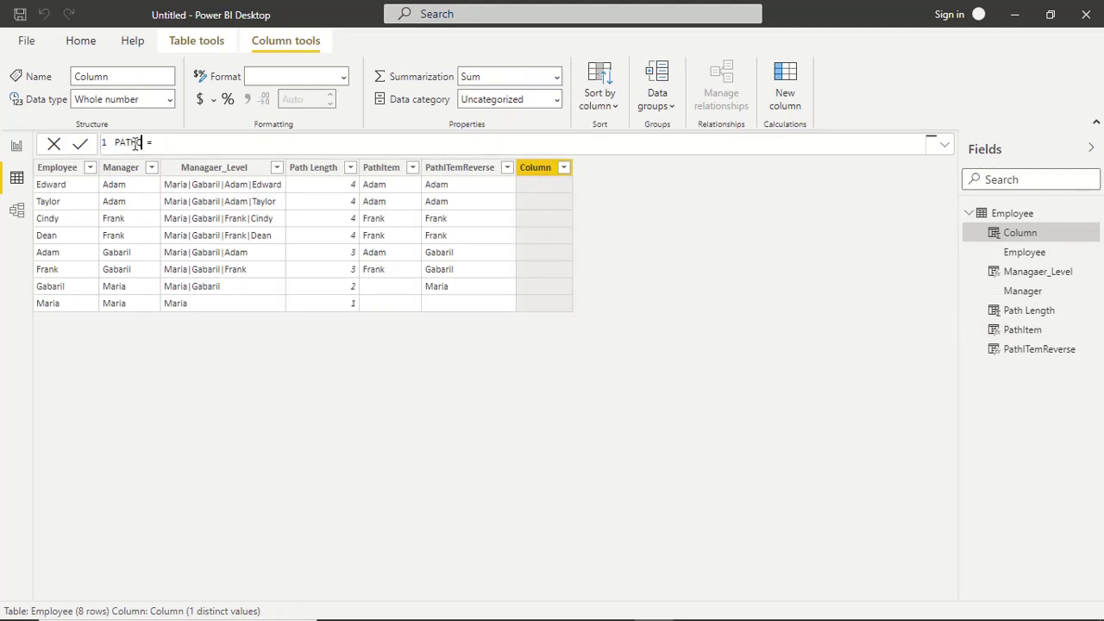
text(TAINS)
Begin the column's formula with the PATHCONTAINS function and nest a PATH function as its first argument
click(231, 145)
text(PATH)
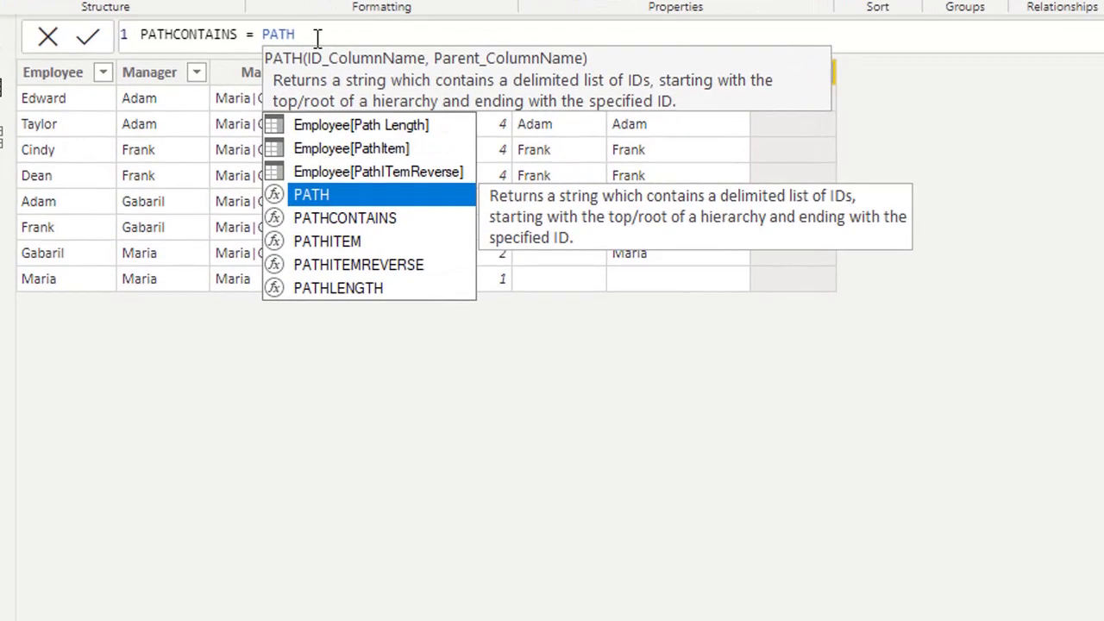
double_click(429, 223)
text(PATH()
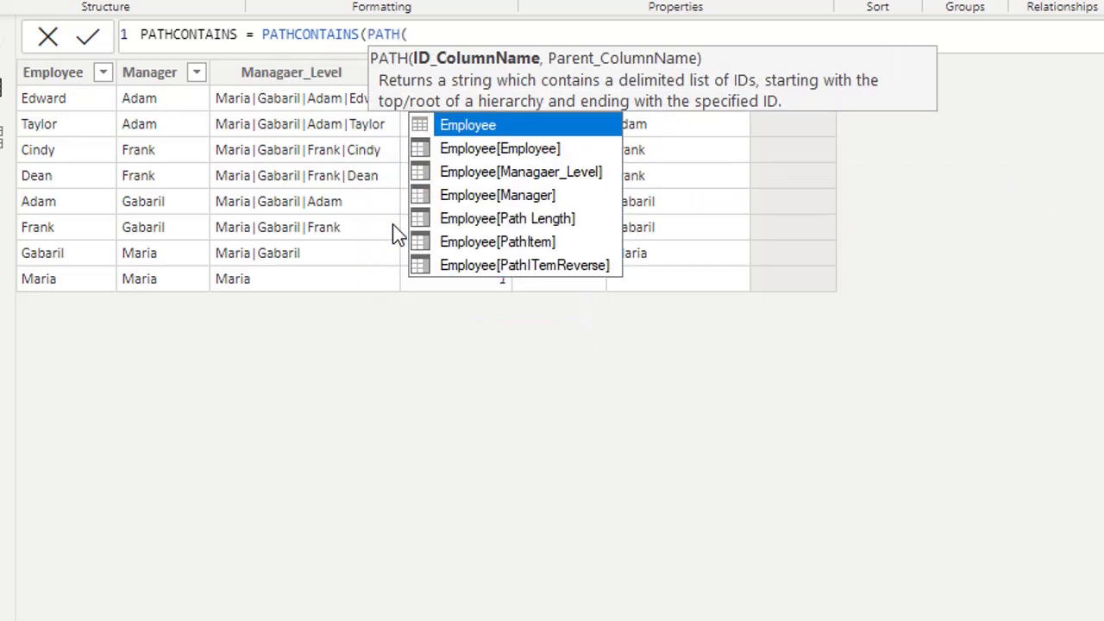
Set Employee[Employee] as the ID column and Employee[Manager] as the parent column of the nested PATH function, and close it
key(Down)
key(Tab)
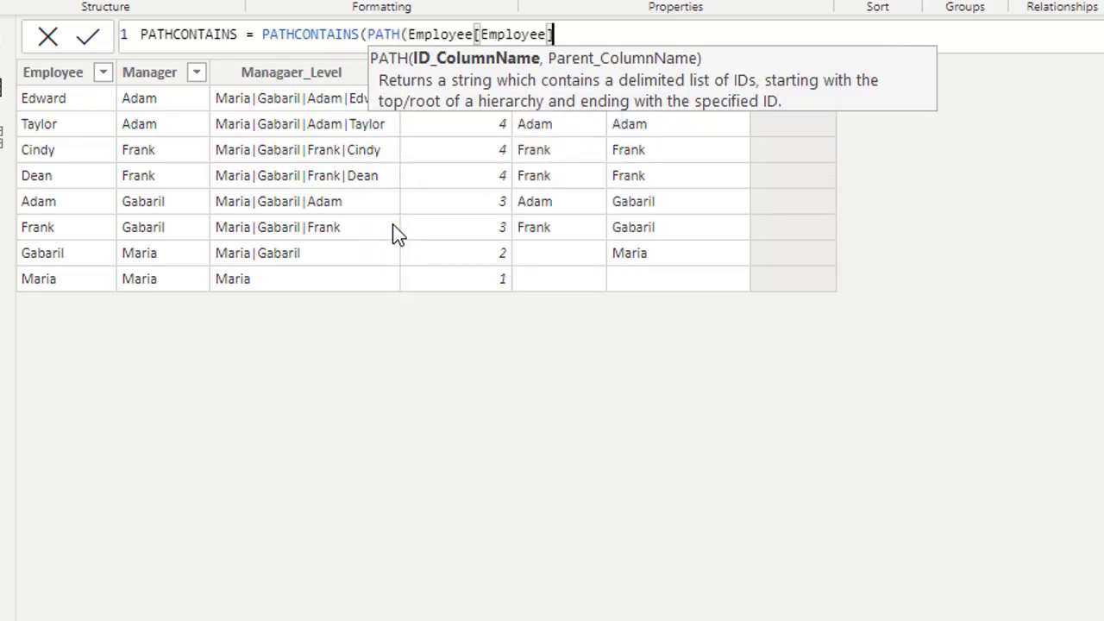
text(,)
key(Down)
key(Down)
key(Down)
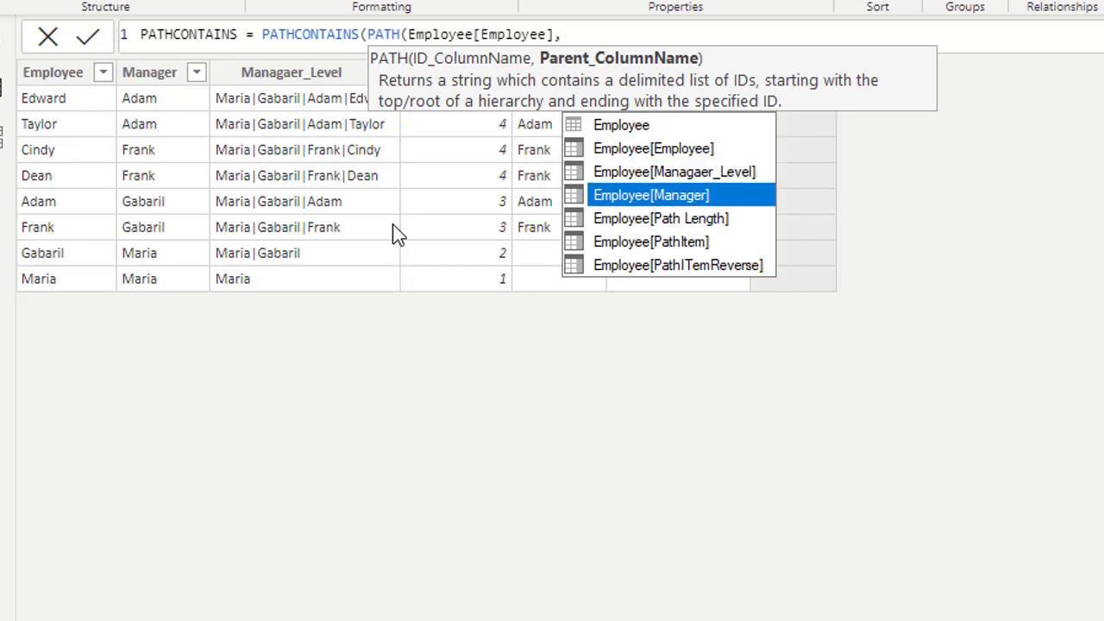
key(Tab)
text())
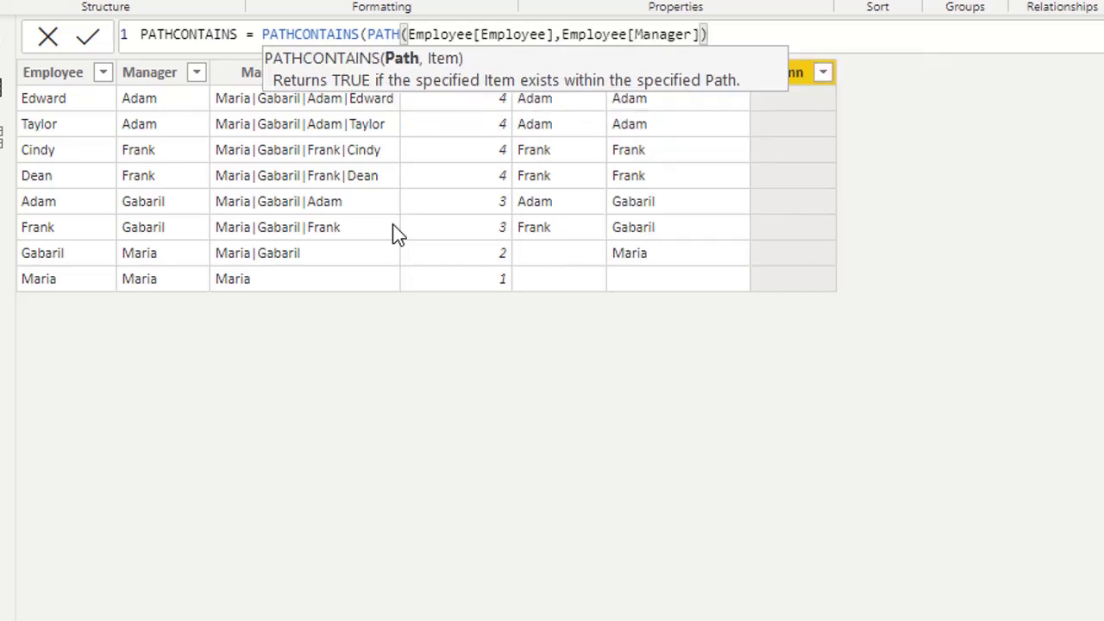
Enter "ABC" as the item argument of PATHCONTAINS, close the function, and commit the formula
text(,)
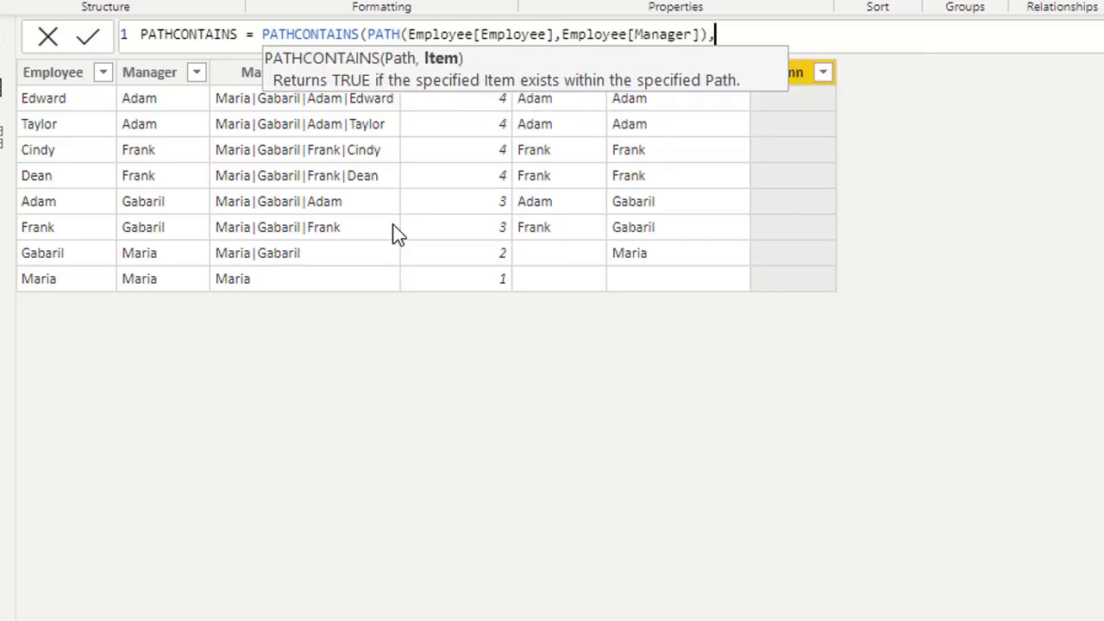
text("")
text(A)
text(BC)
text("))
key(Return)
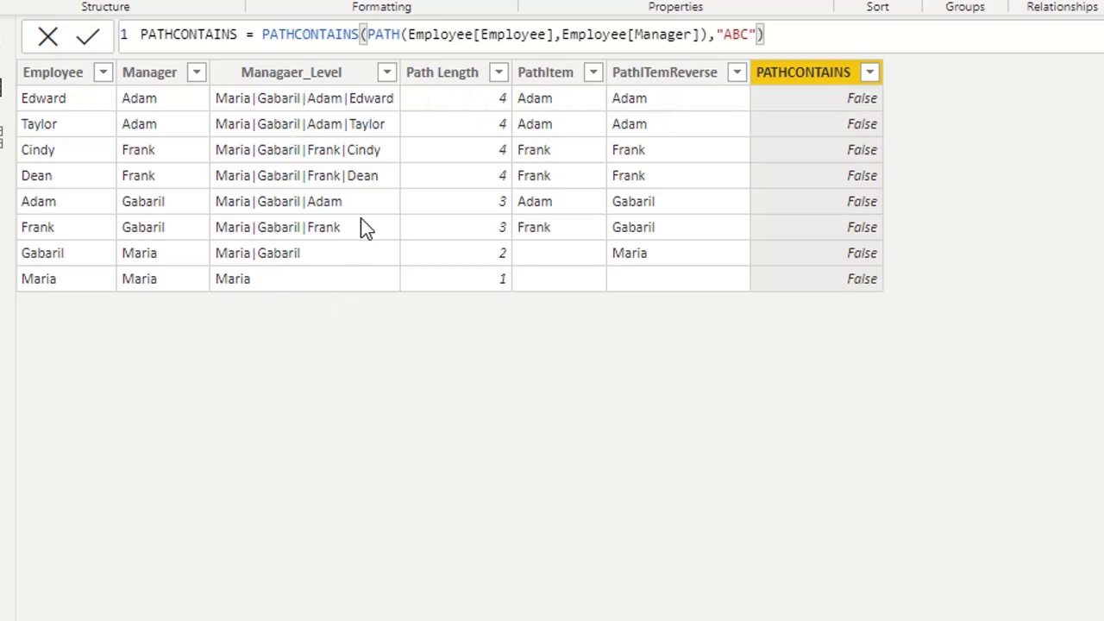
Change the PATHCONTAINS item argument to the manager's first name from the third row and commit the formula
double_click(736, 34)
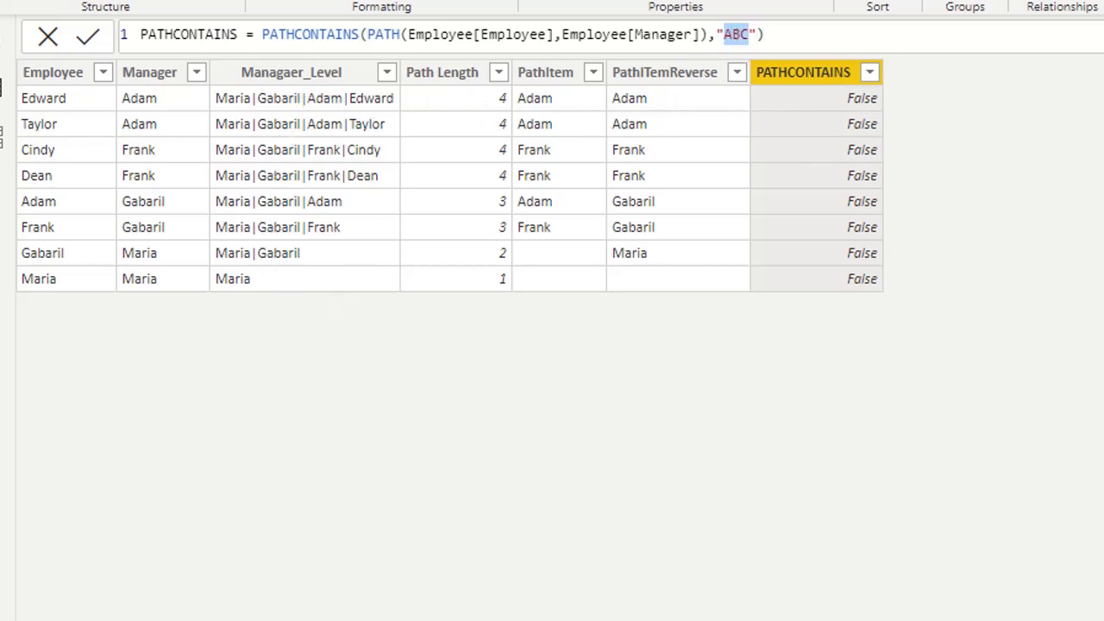
text(FR)
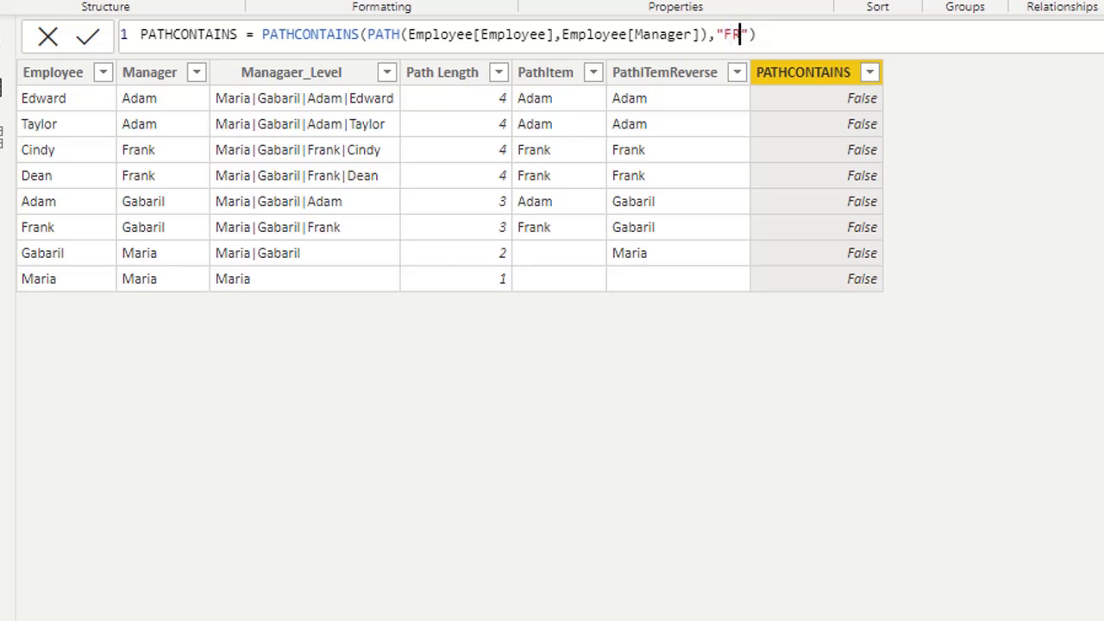
text(ank)
key(Return)
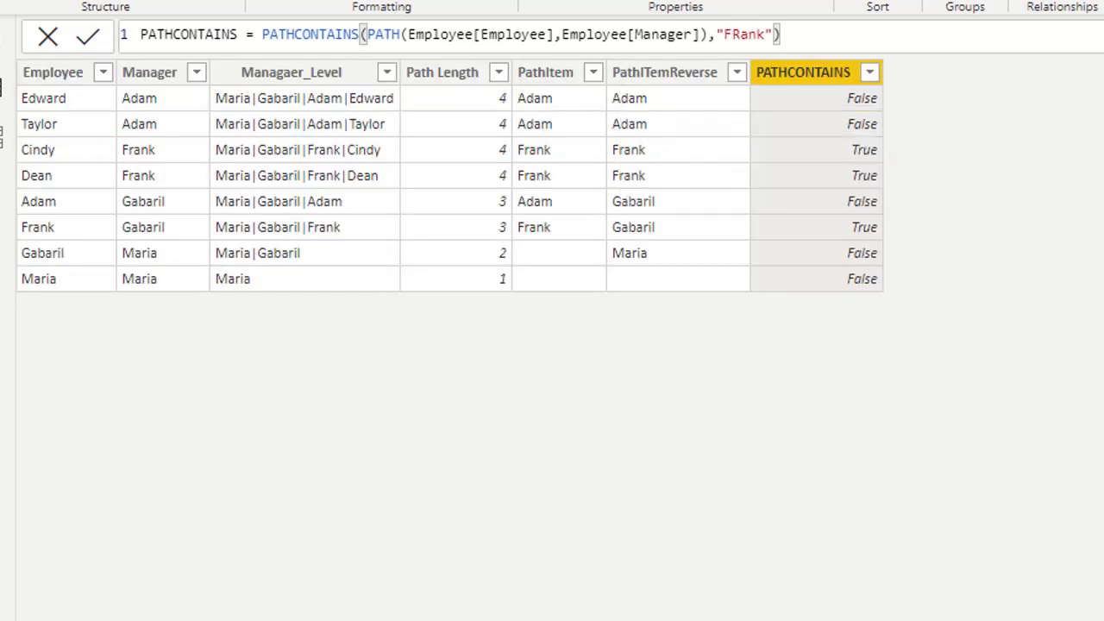